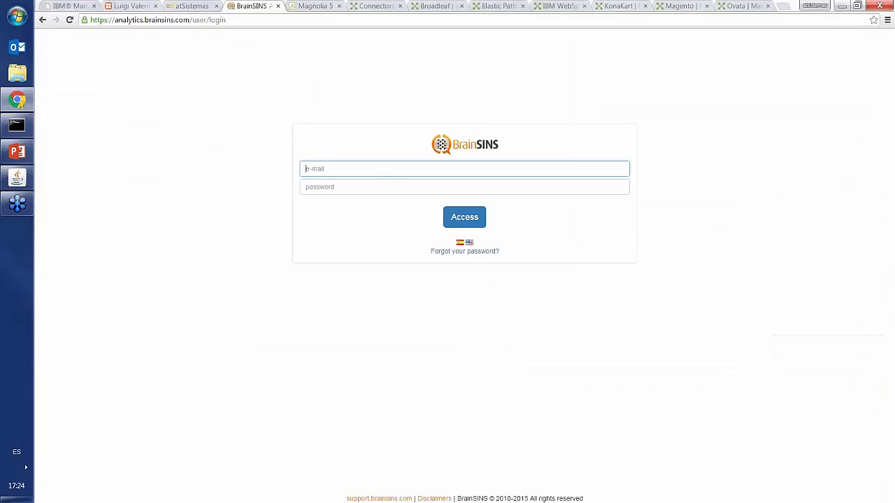
- Sign in with the saved e-mail and account password, then switch the interface to Spanish
type("ain")
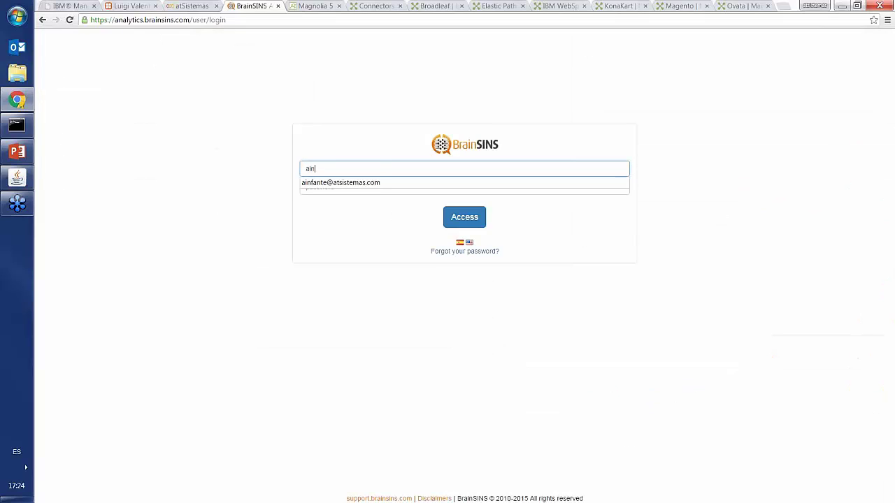
left_click(376, 182)
left_click(376, 186)
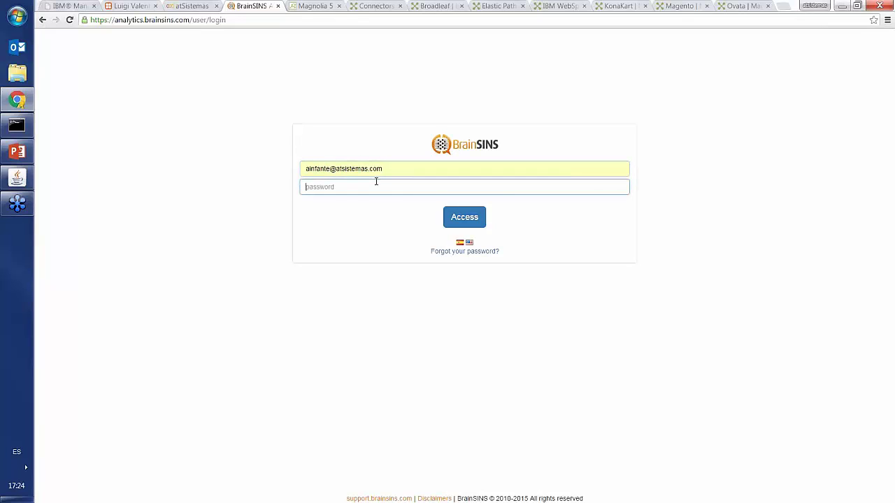
type("**")
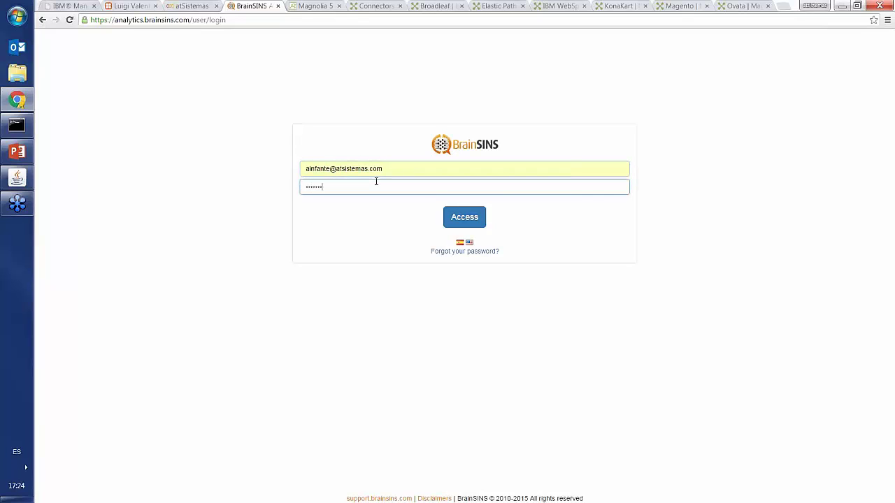
type("*")
key("Return")
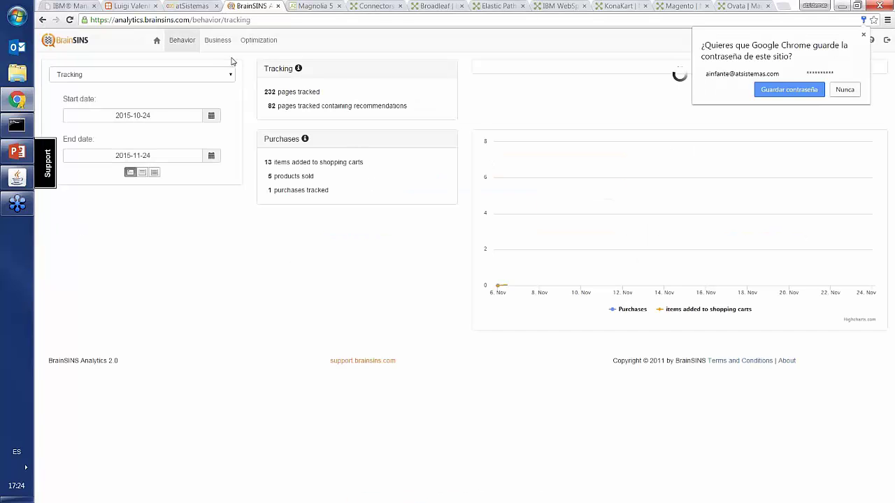
left_click(863, 35)
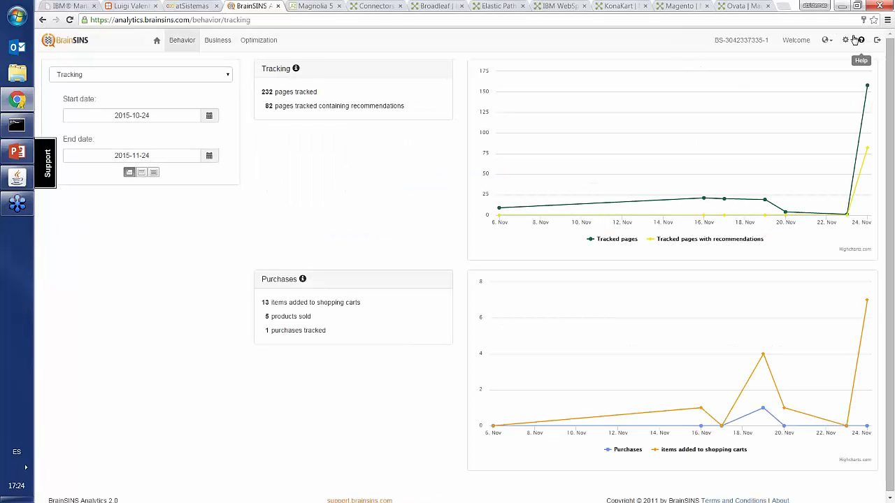
left_click(827, 40)
left_click(802, 63)
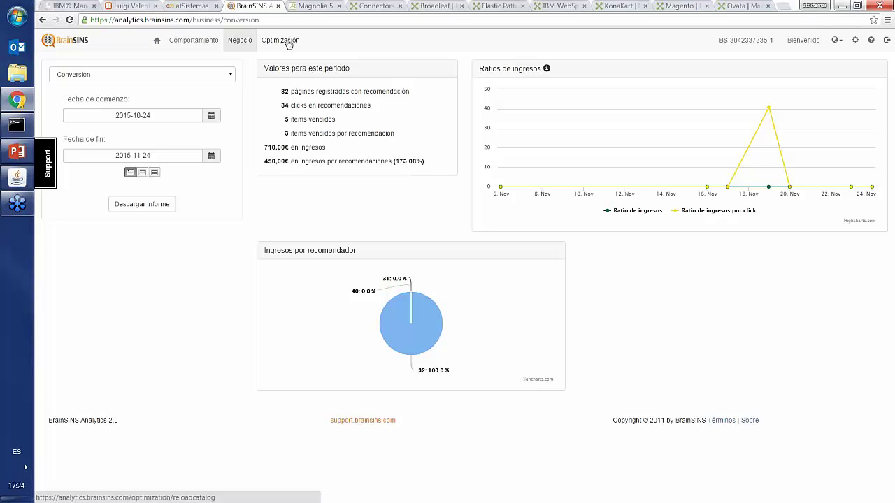
- Open the Behavioral targeting rules list under Optimización
left_click(288, 42)
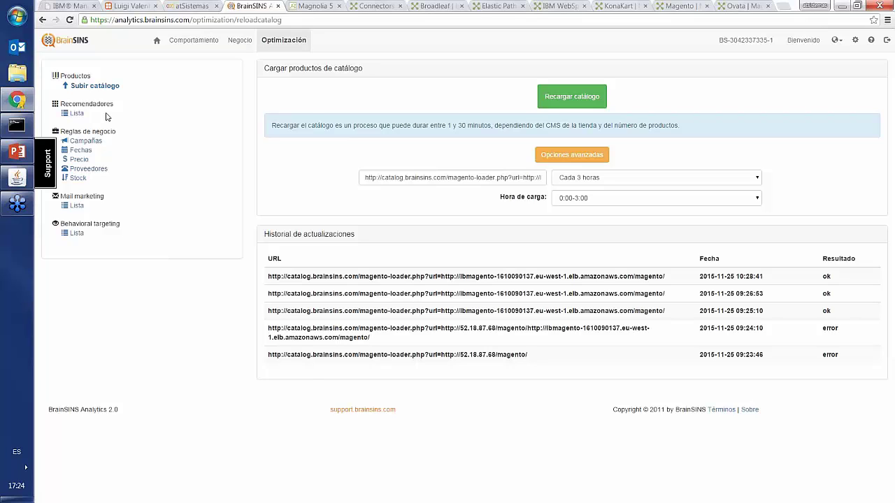
left_click(76, 235)
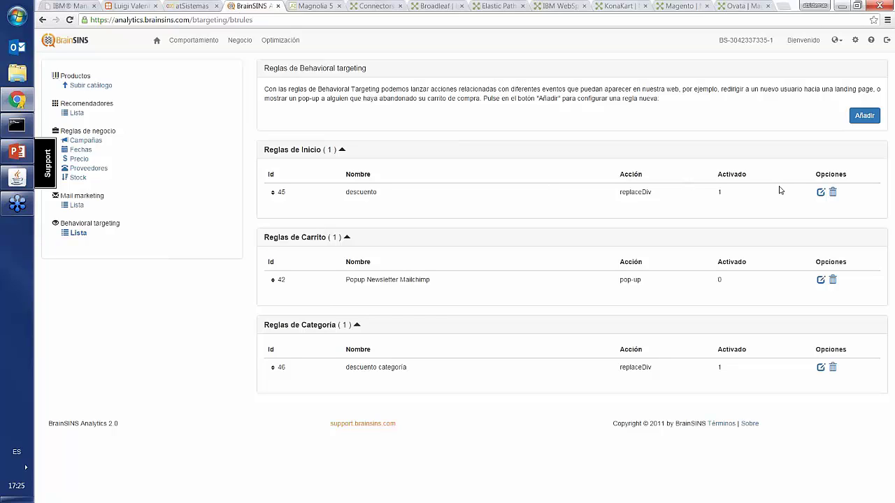
- Review rule 45 'descuento' settings and replacement HTML, then go back to the atSistemas store
left_click(820, 192)
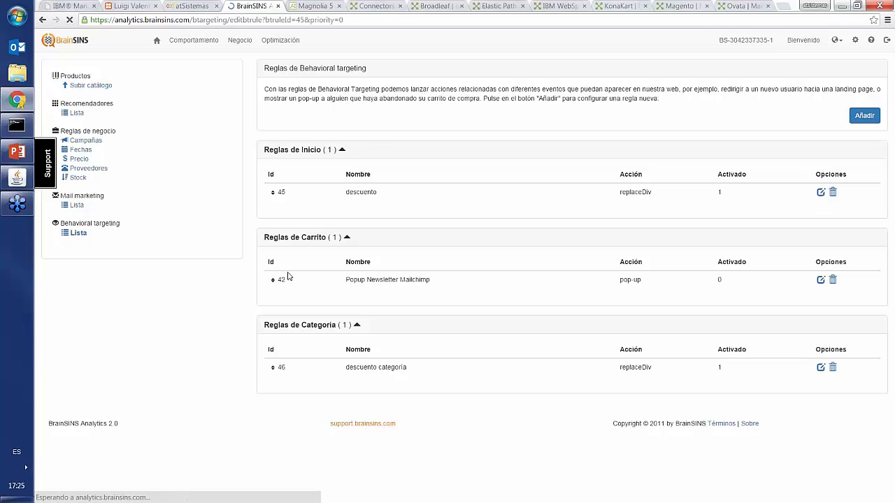
scroll(314, 292, "down", 3)
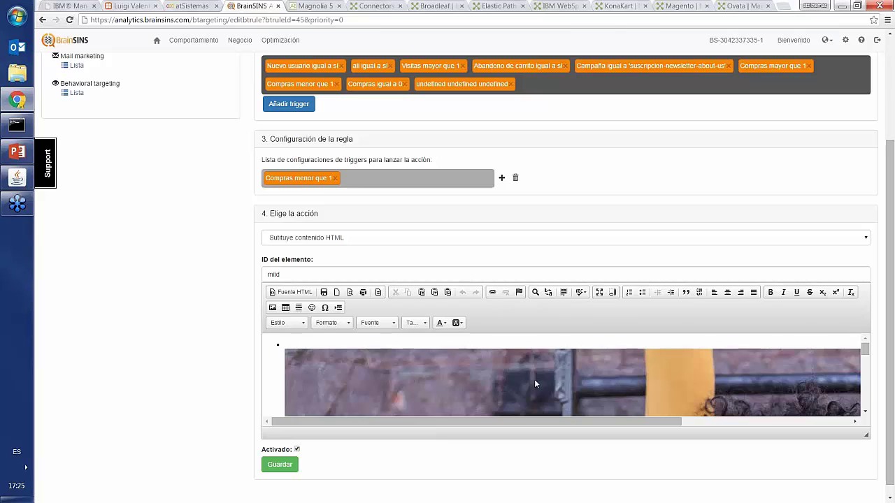
scroll(534, 379, "down", 3)
scroll(535, 373, "up", 1)
scroll(534, 372, "up", 3)
scroll(216, 266, "up", 3)
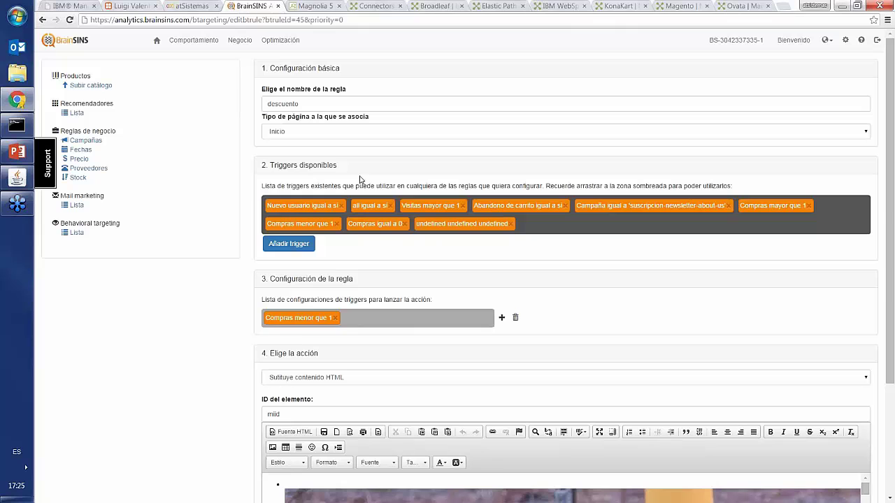
left_click(185, 7)
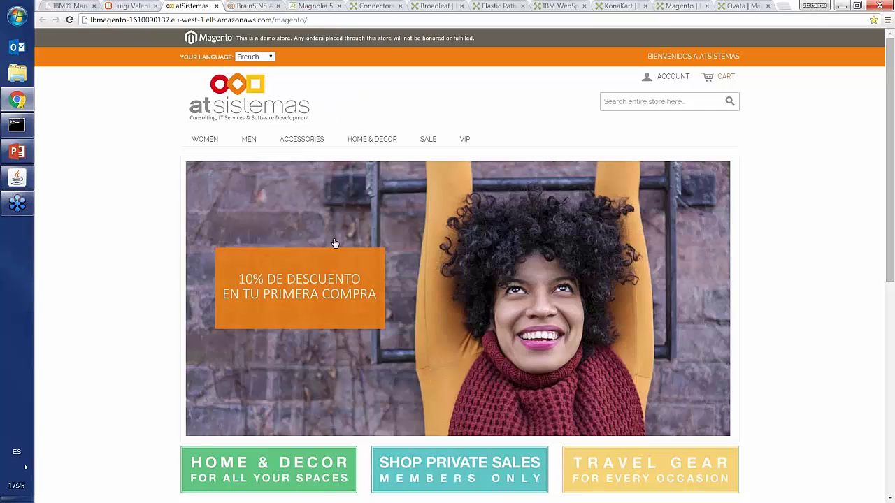
- From the 10% discount banner page, add the Barclay d'Orsay pump in Taupe, size 7, to the cart
left_click(359, 259)
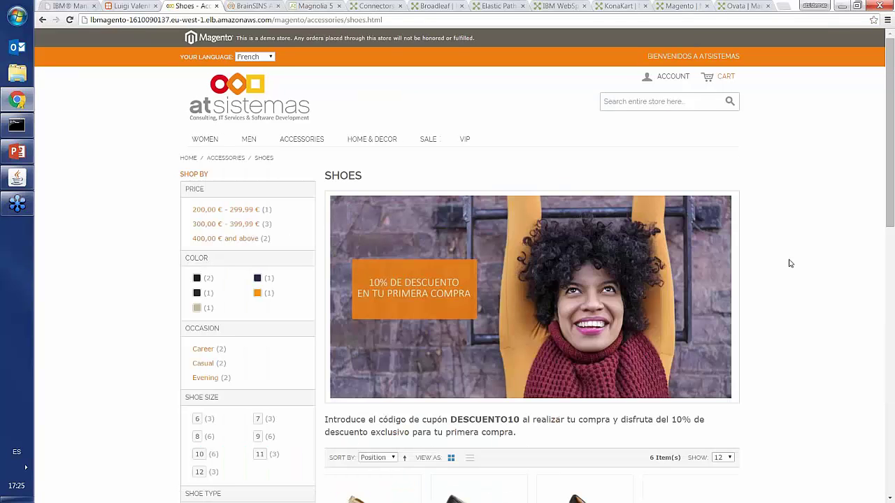
scroll(551, 275, "down", 3)
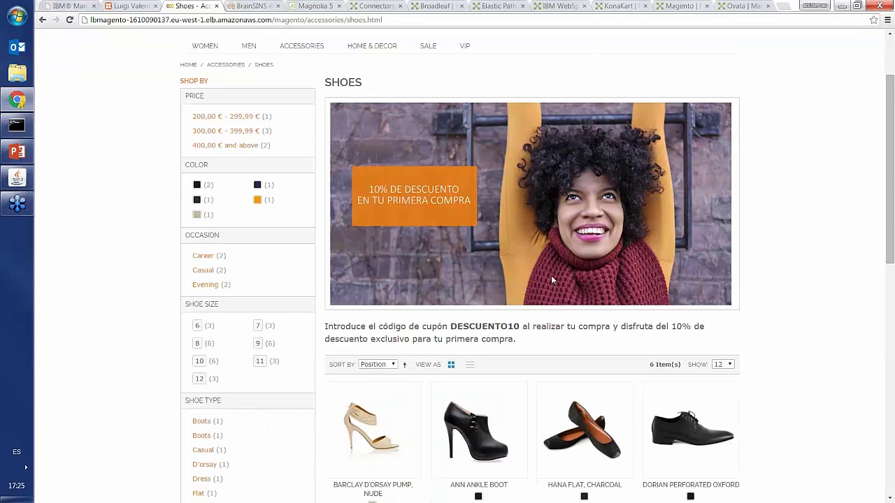
scroll(437, 308, "down", 3)
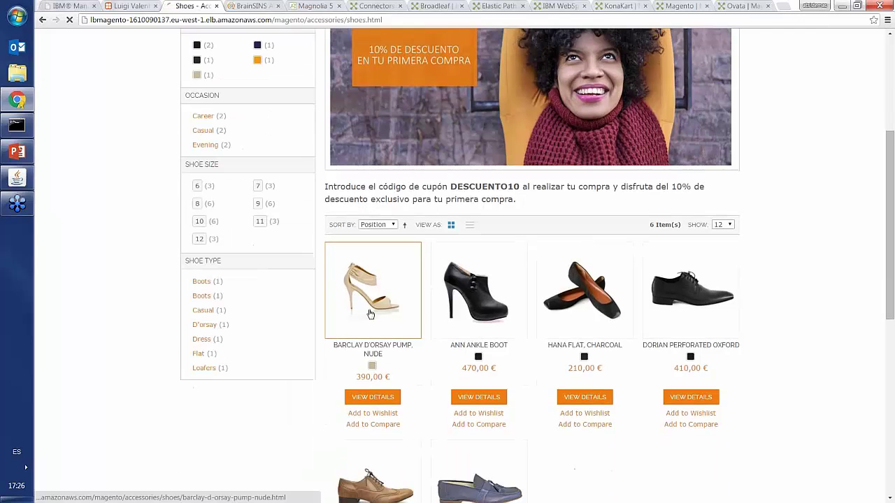
left_click(371, 314)
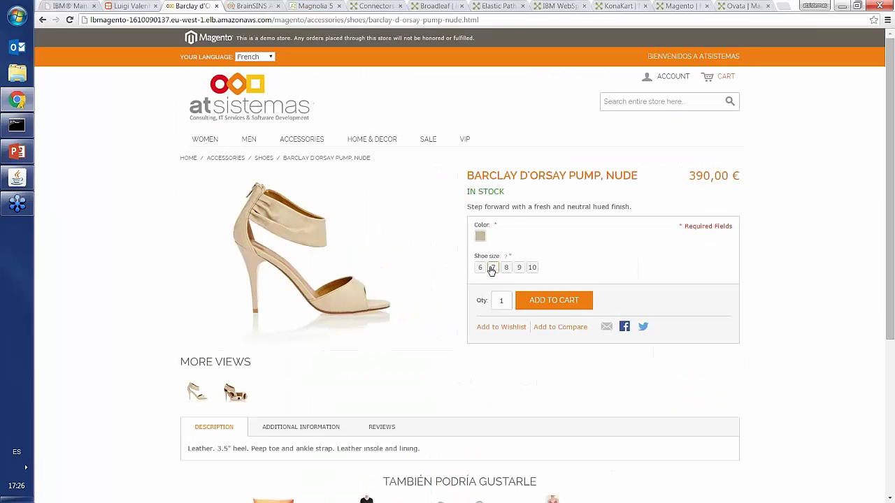
left_click(480, 236)
left_click(493, 268)
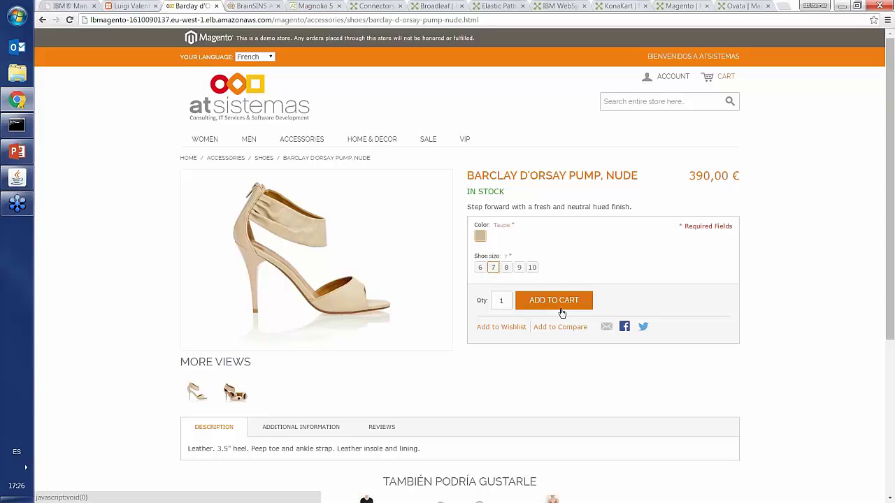
left_click(557, 302)
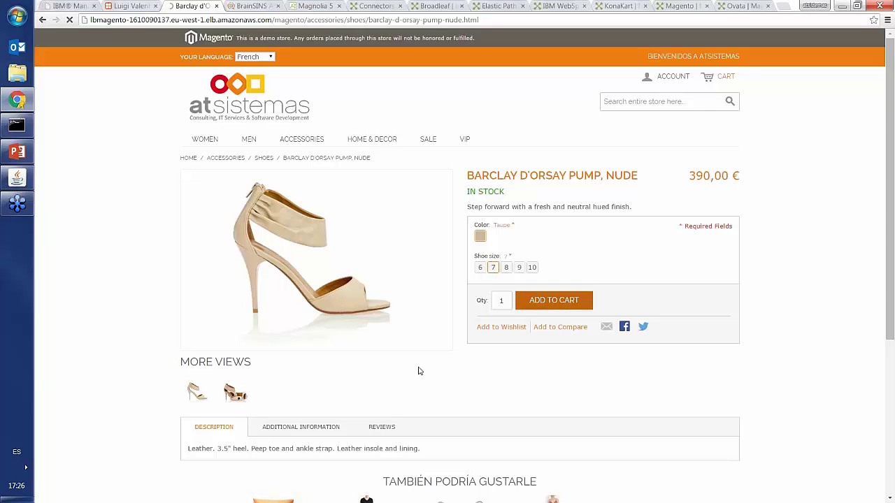
scroll(676, 344, "down", 1)
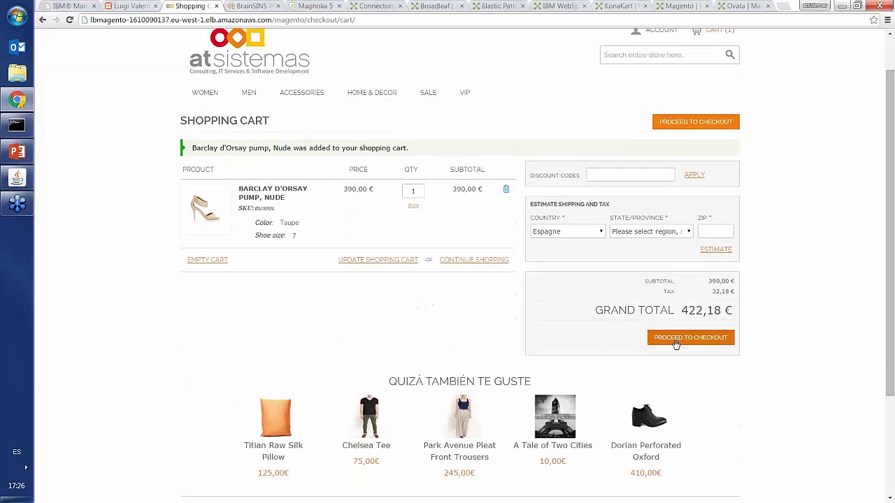
- Check out as a new registered customer, entering the last name, e-mail and street address
left_click(675, 342)
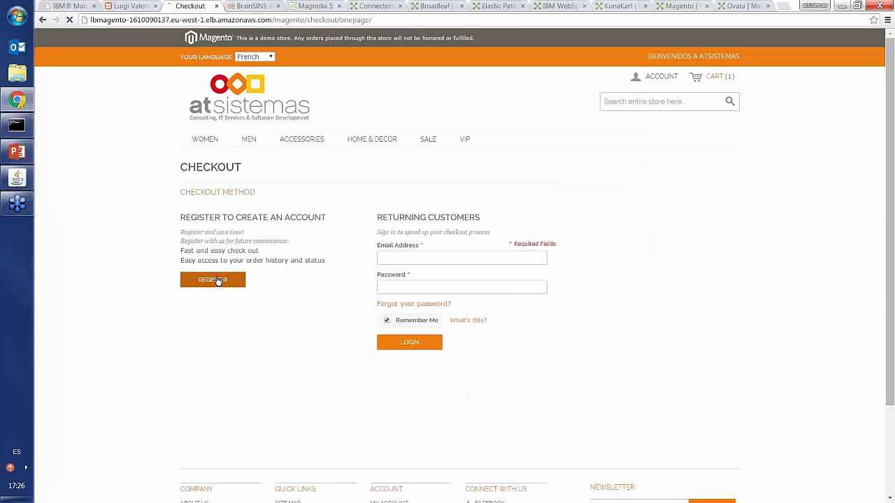
left_click(218, 280)
left_click(220, 249)
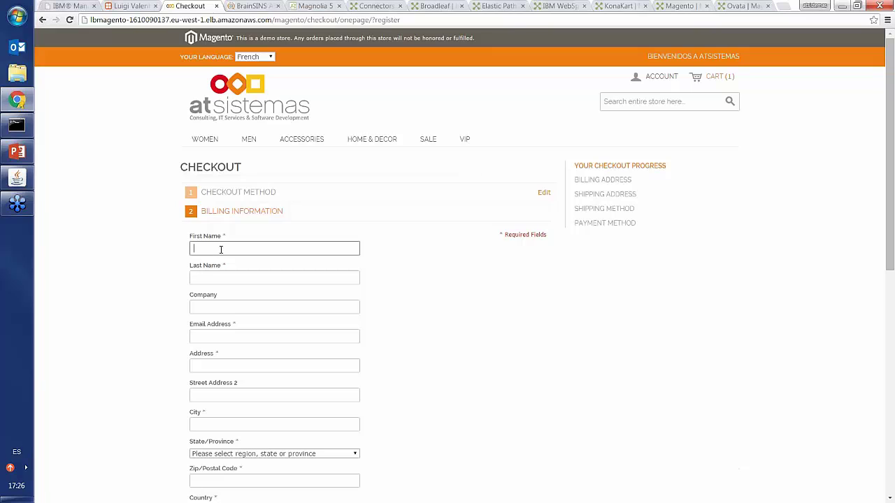
key("Tab")
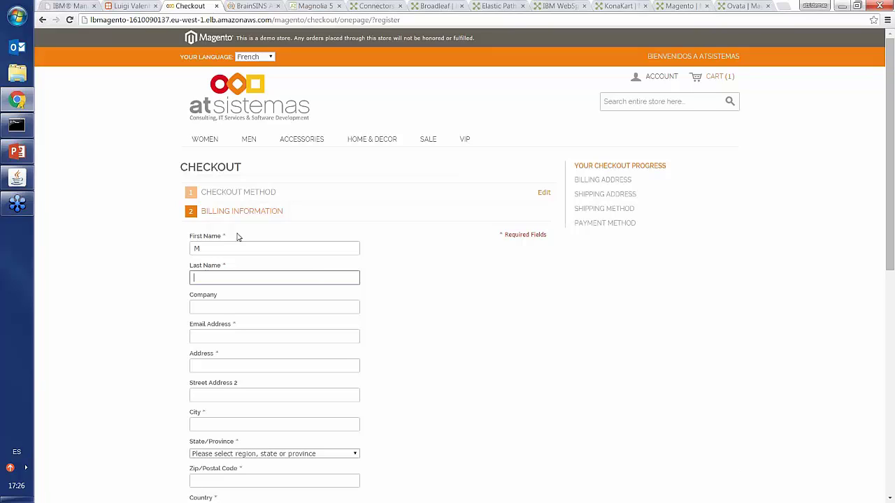
type("C")
left_click(242, 331)
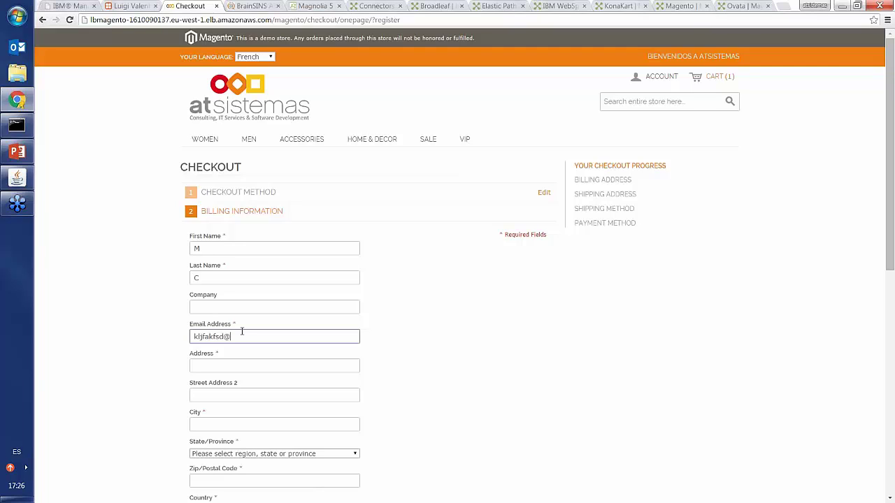
key("Tab")
type("a")
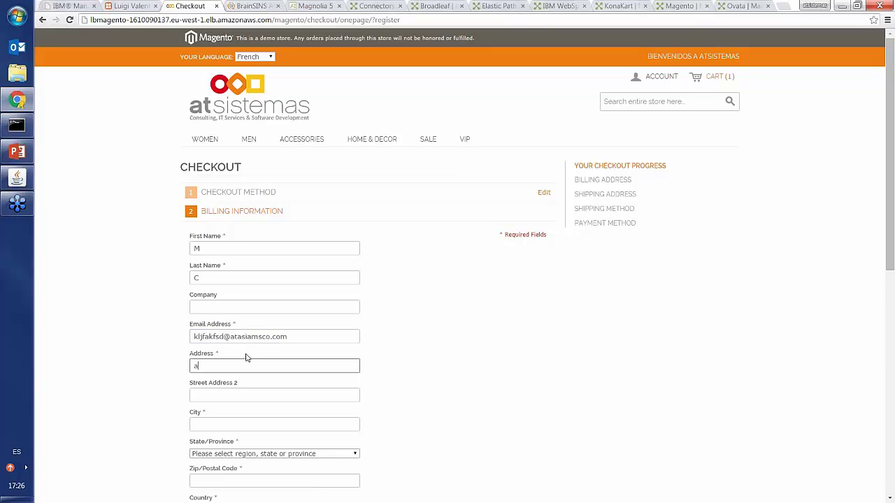
type("sdf")
- Choose province Burgos and fill in the postal code, telephone and account password
left_click(221, 423)
type("asdf")
left_click(227, 455)
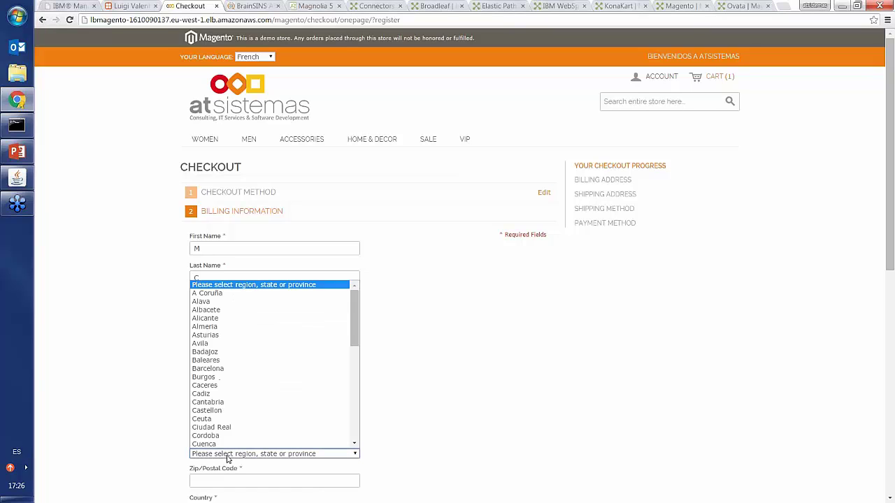
left_click(229, 377)
scroll(230, 378, "down", 2)
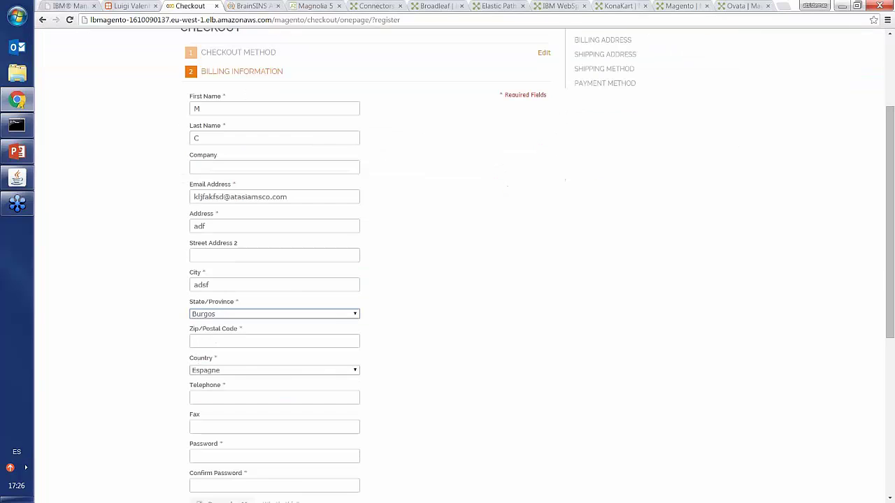
left_click(229, 343)
type("1234")
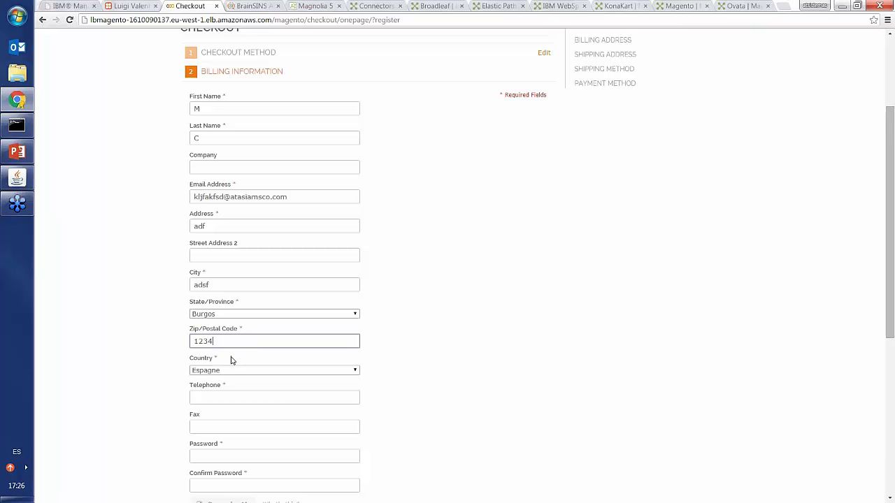
type("5")
key("Tab")
scroll(230, 369, "down", 1)
left_click(240, 305)
type("1")
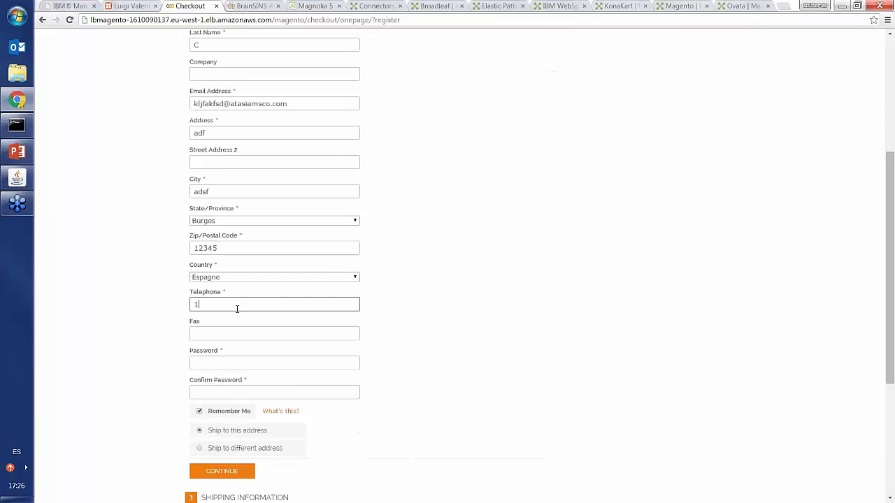
type("2345")
scroll(230, 323, "down", 1)
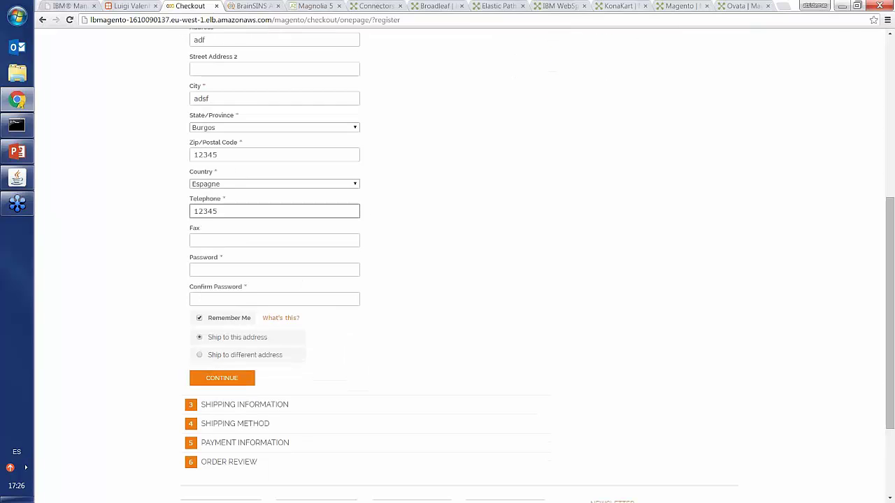
left_click(264, 270)
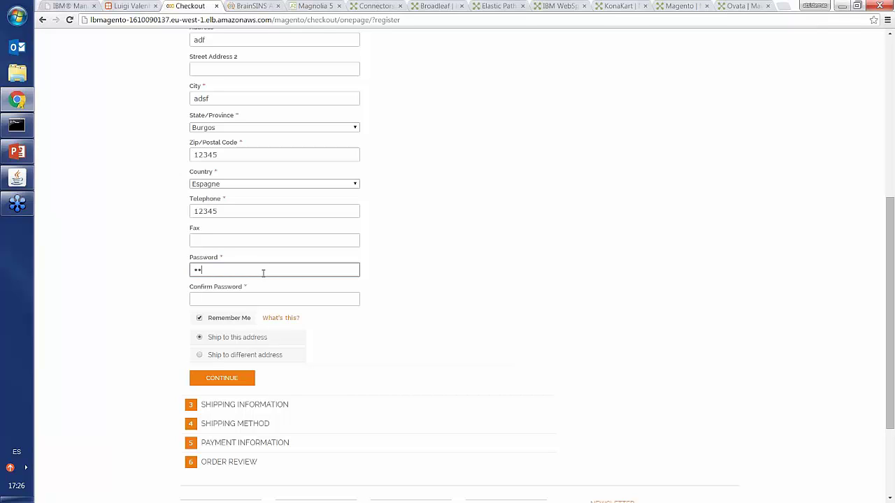
left_click(238, 295)
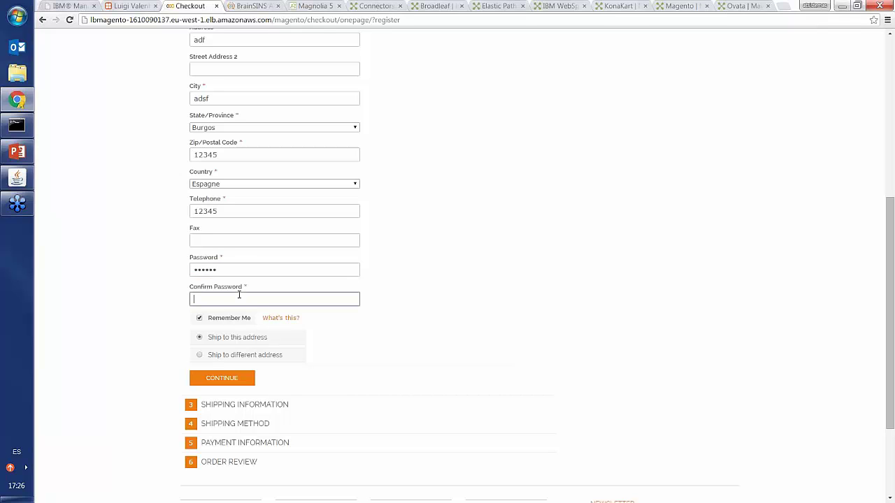
type("123456")
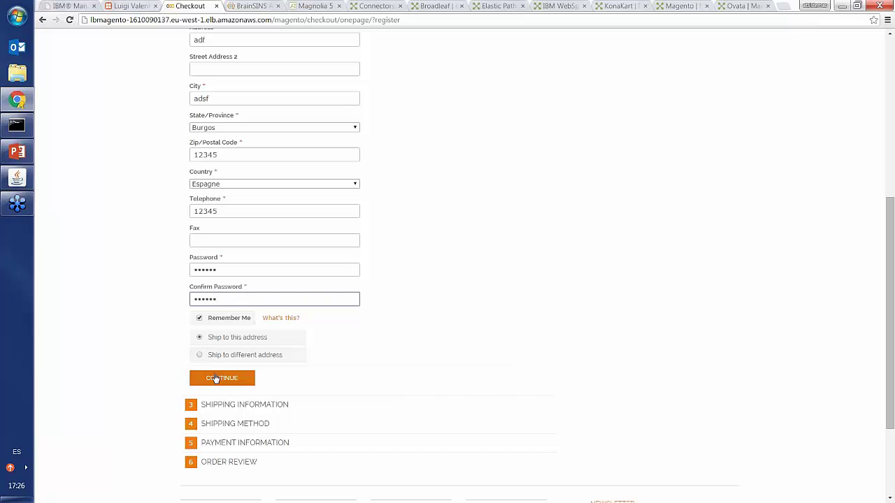
- Submit billing, accept Servicio 24 horas shipping and choose Transferencia Bancaria payment
left_click(209, 376)
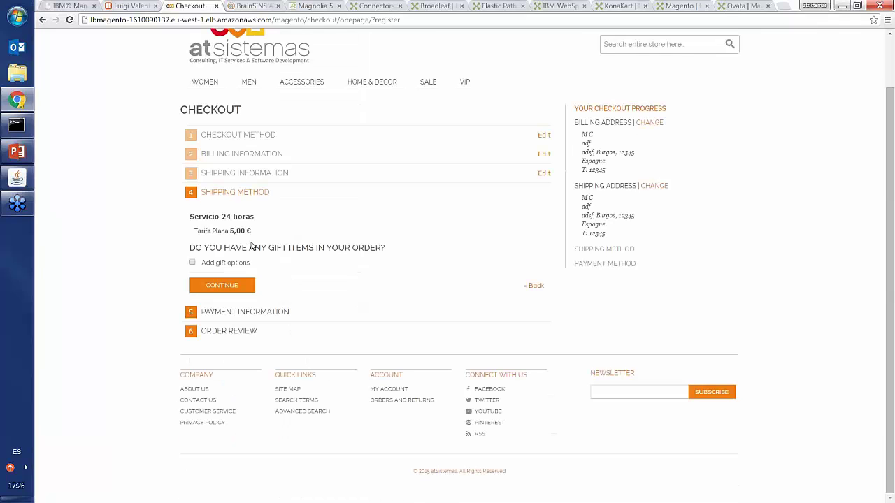
left_click(218, 287)
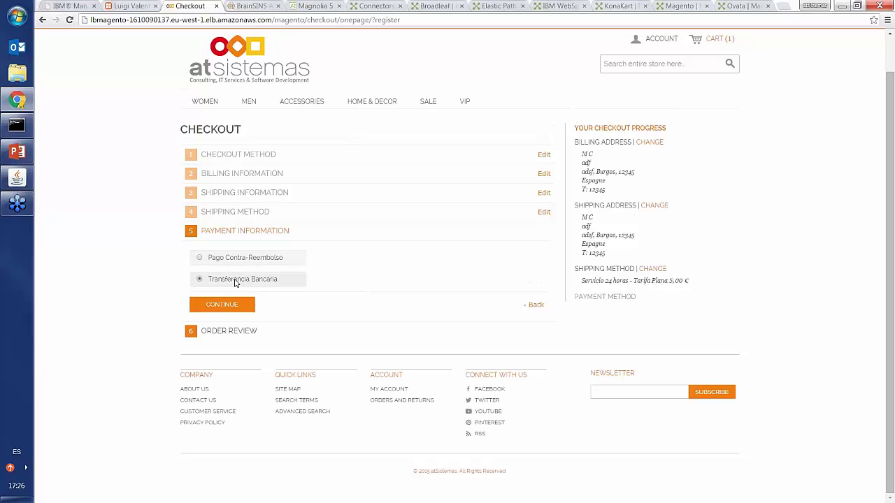
left_click(224, 307)
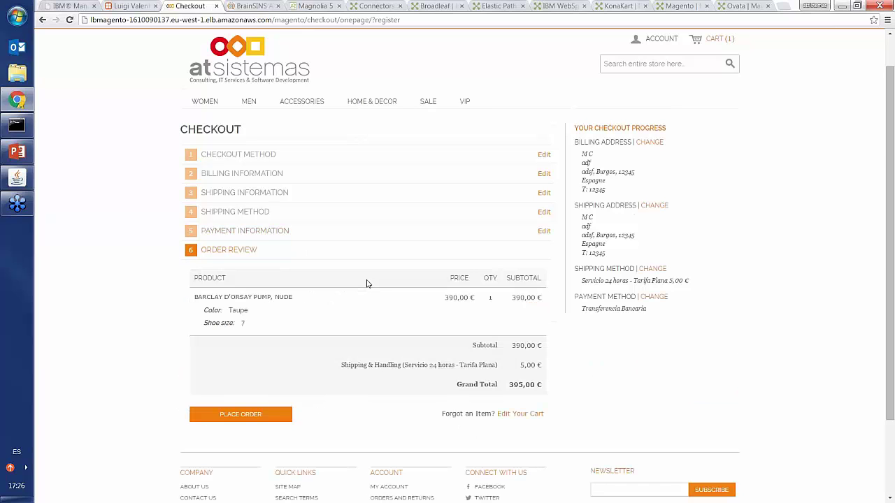
scroll(366, 283, "down", 1)
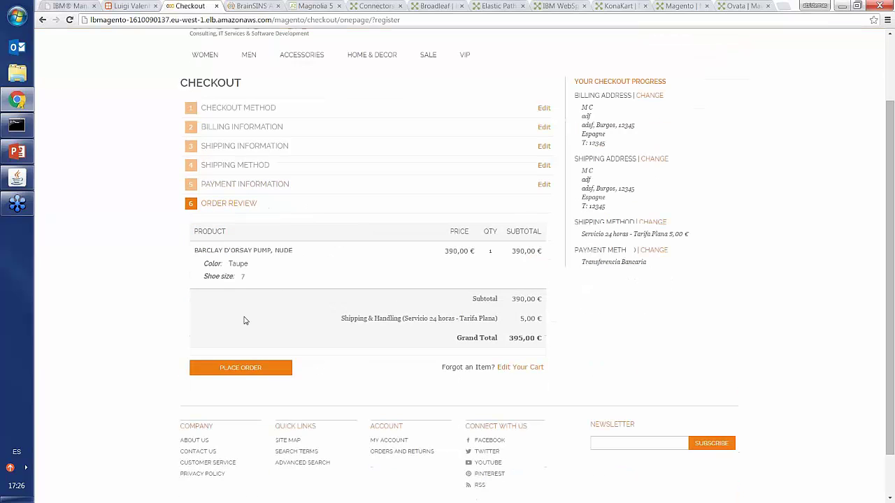
- Place the order and decline Chrome's offer to save the password
left_click(235, 369)
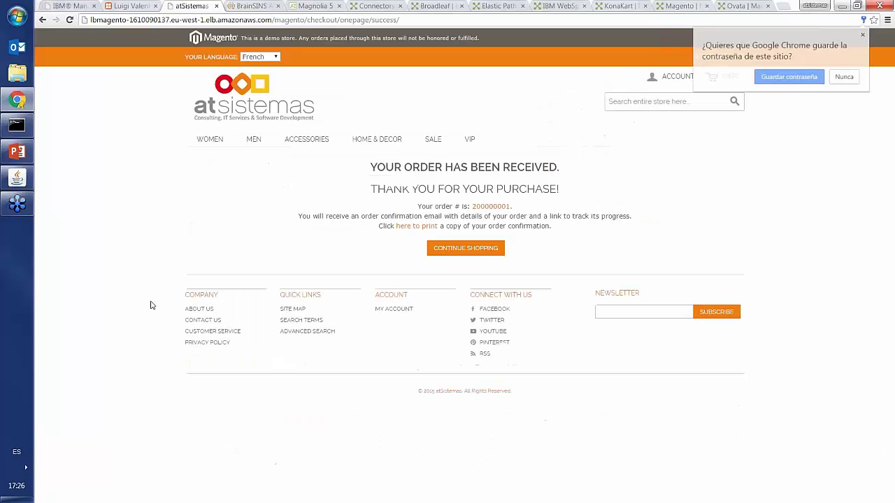
left_click(864, 35)
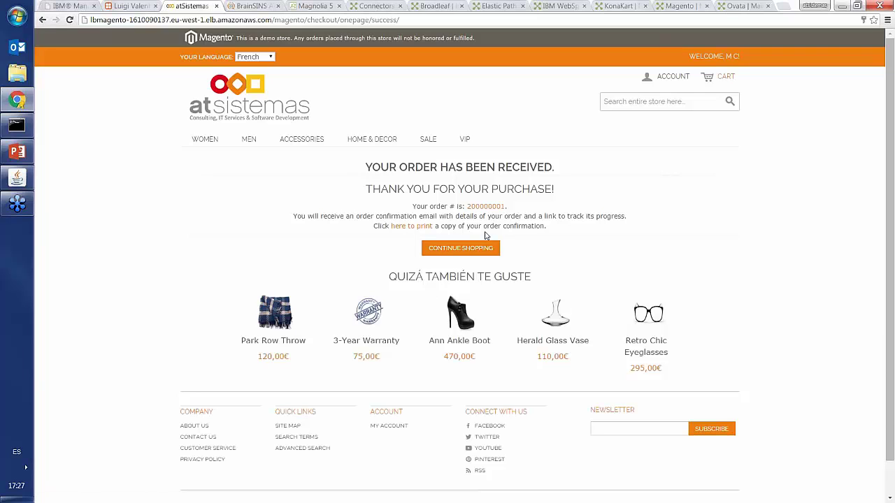
- Return to the store home page via the atsistemas logo
left_click(230, 93)
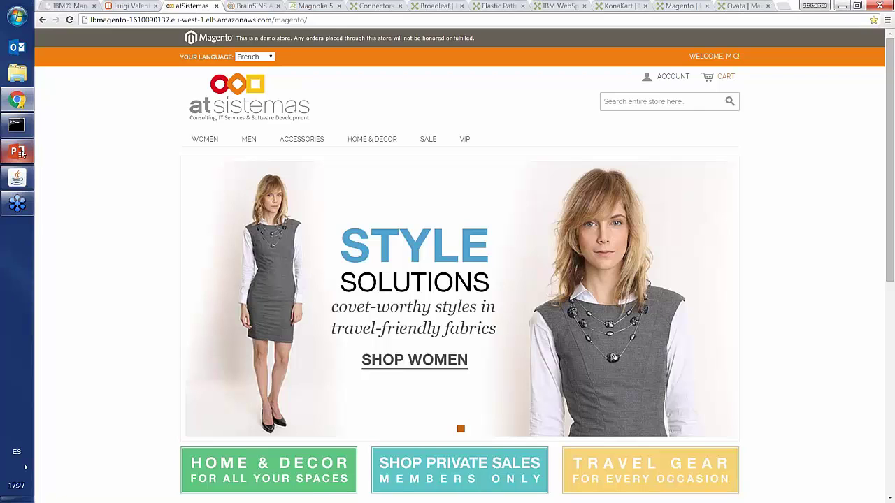
- Show the personalized and BrainSINS + Magento recommendation slides in PowerPoint, then return to Chrome
mouse_move(19, 150)
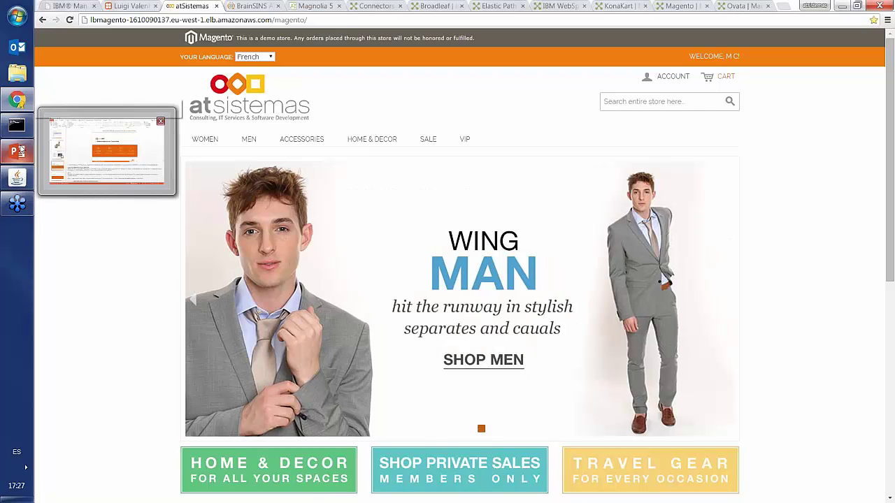
left_click(71, 153)
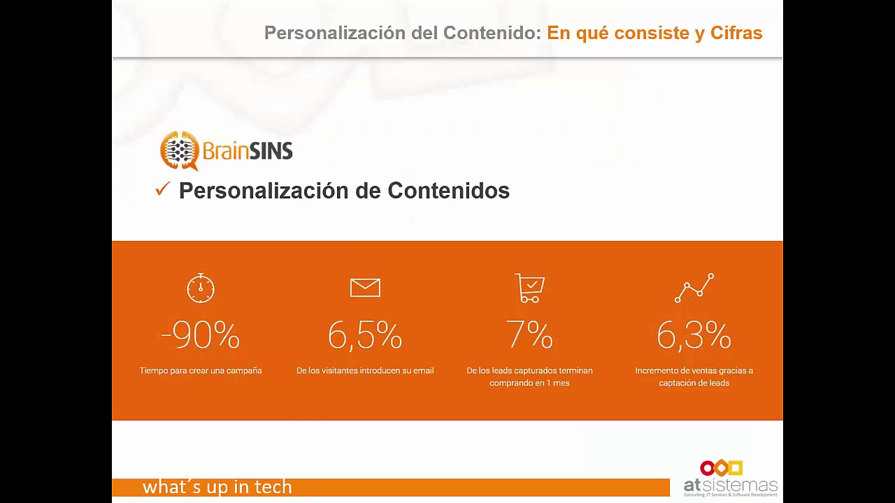
key("Right")
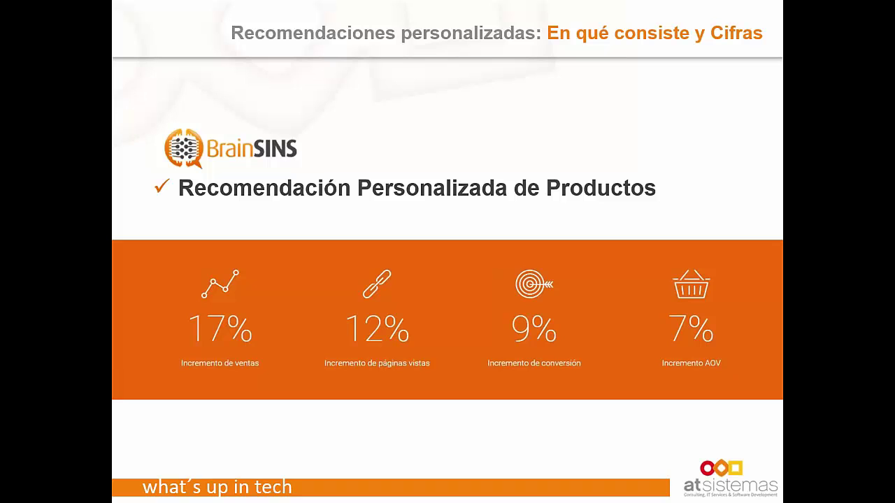
key("Right")
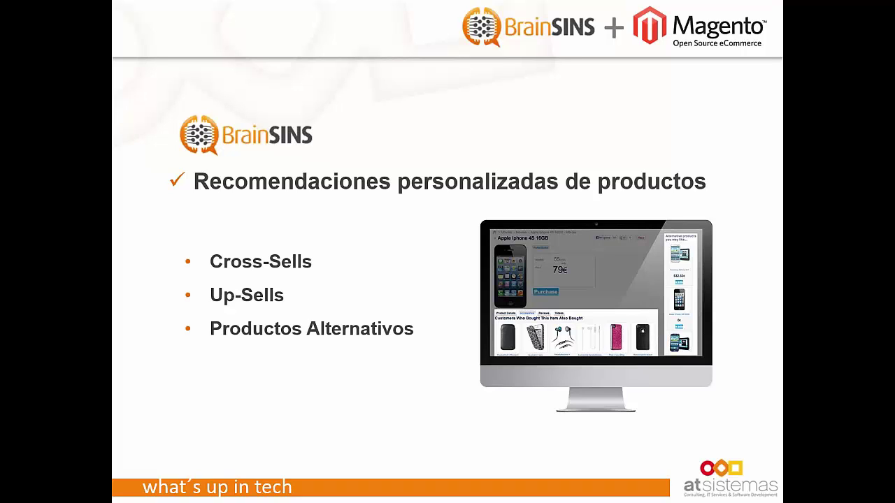
key("Right")
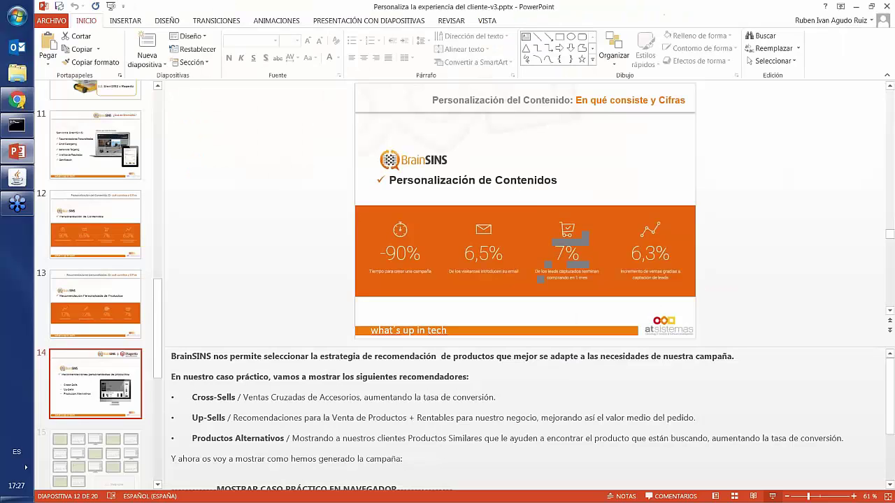
key("alt+Tab")
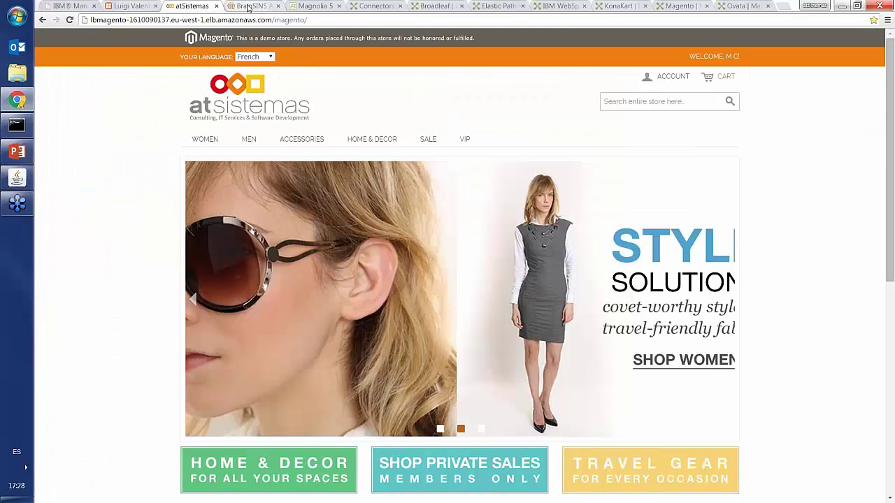
- Open Recomendadores and expand the home, product, cart and checkout recommender groups to review them
left_click(254, 8)
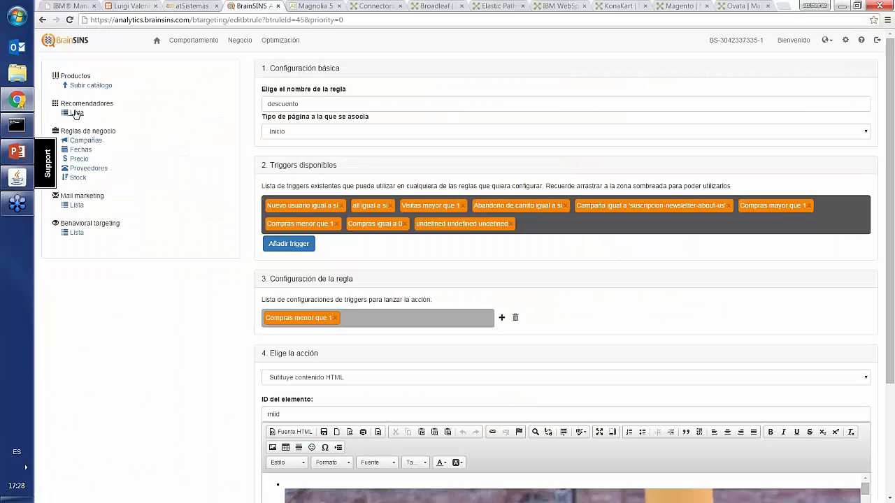
left_click(77, 114)
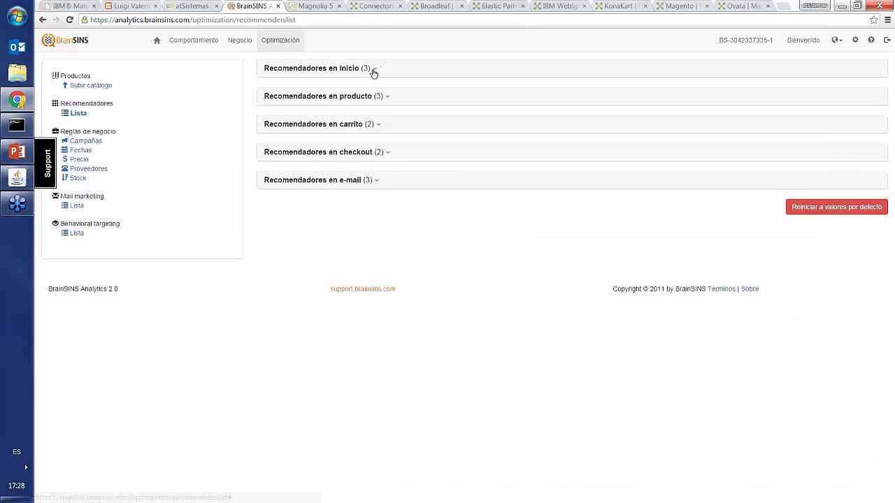
left_click(376, 70)
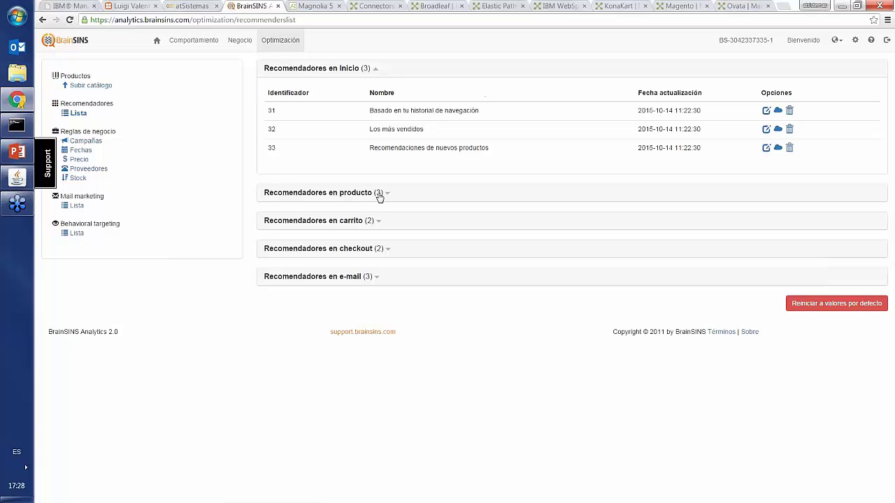
left_click(378, 193)
left_click(380, 318)
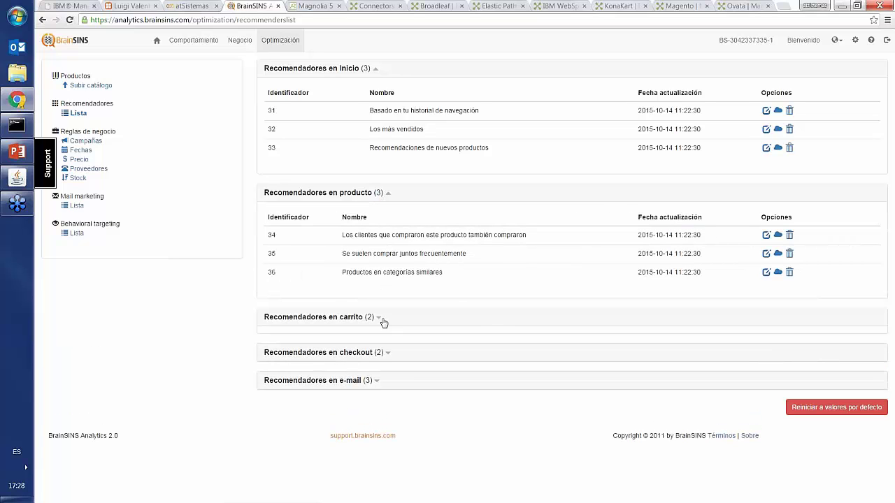
left_click(384, 422)
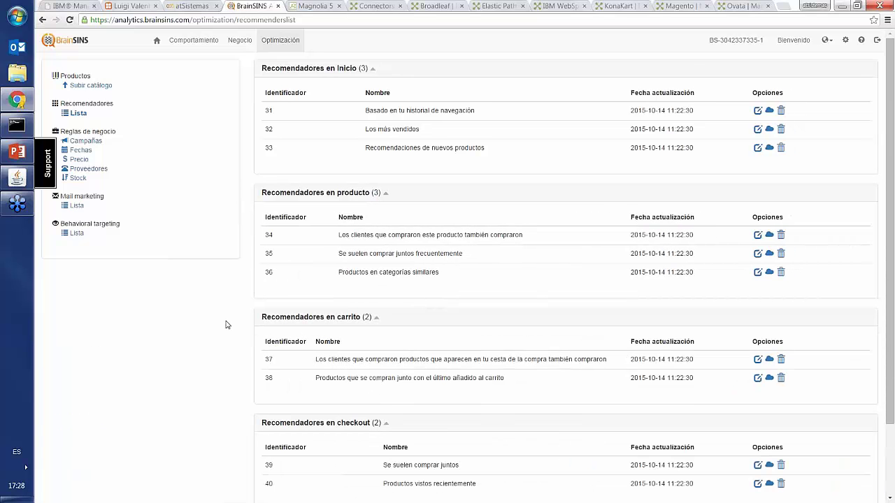
scroll(225, 325, "down", 1)
scroll(225, 325, "down", 1)
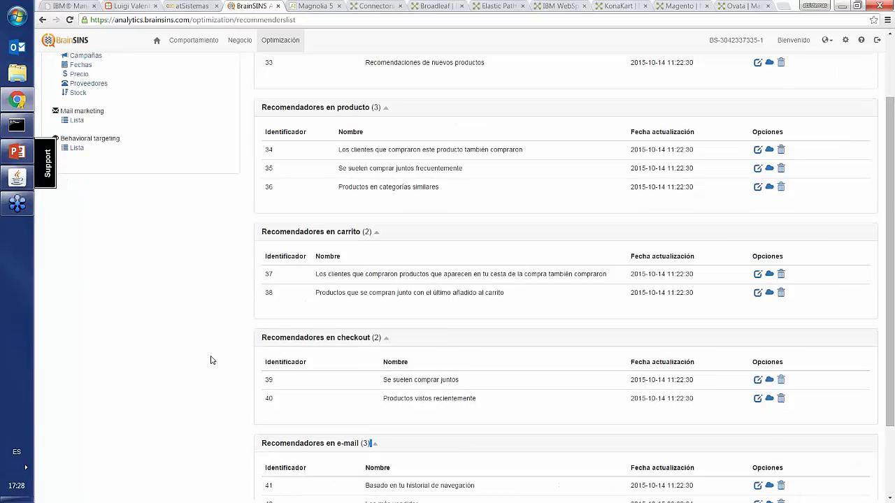
scroll(212, 360, "down", 1)
scroll(212, 361, "down", 1)
scroll(212, 361, "up", 2)
scroll(217, 283, "up", 1)
scroll(216, 285, "up", 1)
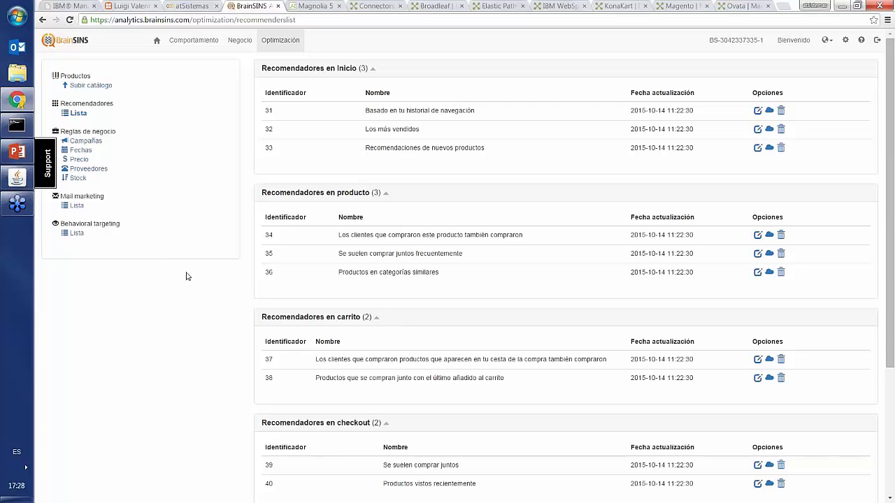
- Navigate from the atSistemas home page through MEN to the Shirts category listing
left_click(180, 7)
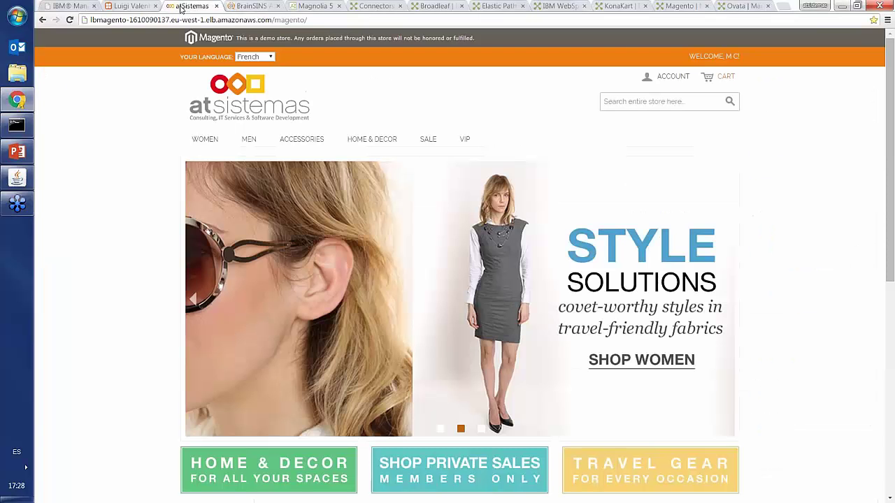
scroll(119, 220, "down", 3)
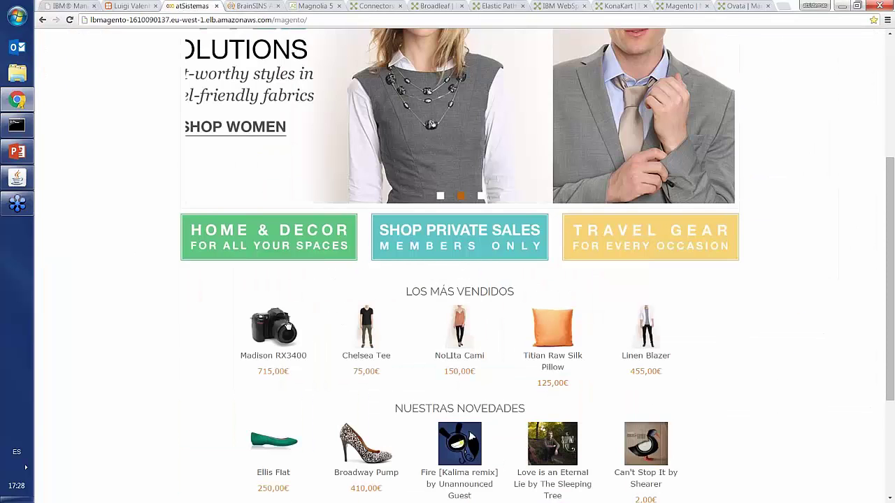
scroll(303, 308, "up", 3)
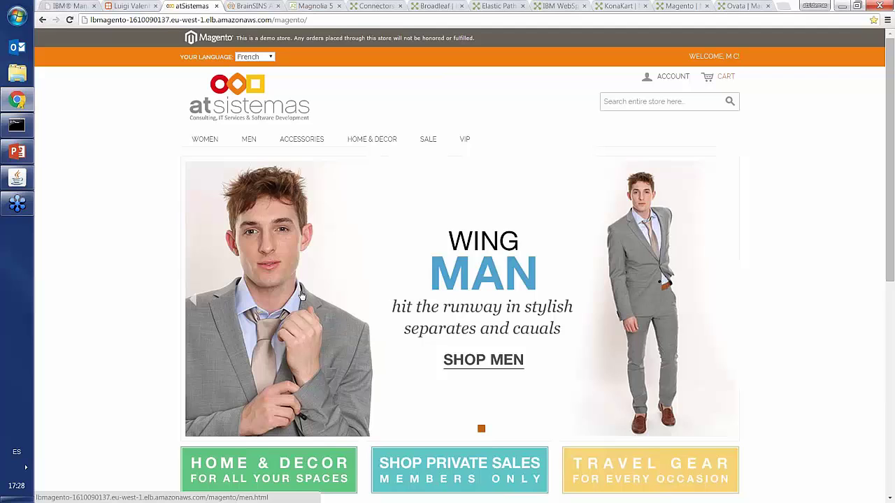
left_click(247, 142)
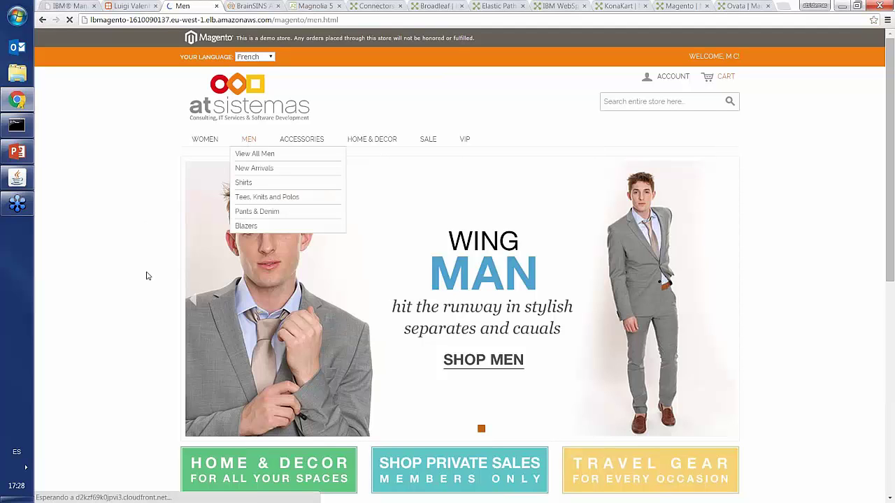
scroll(200, 309, "down", 1)
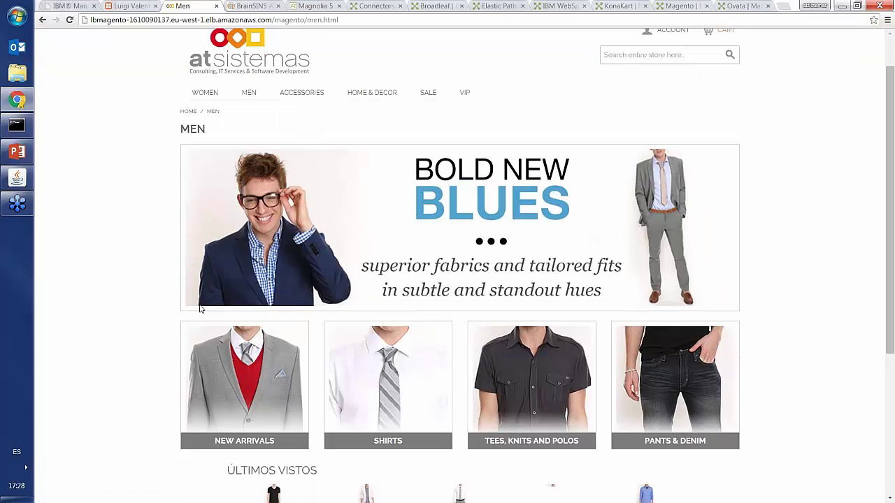
scroll(199, 309, "down", 1)
left_click(386, 328)
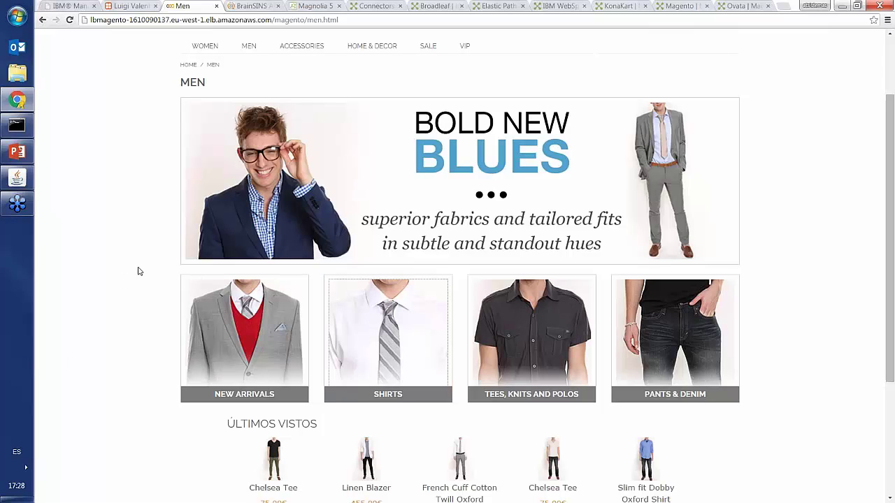
left_click(390, 319)
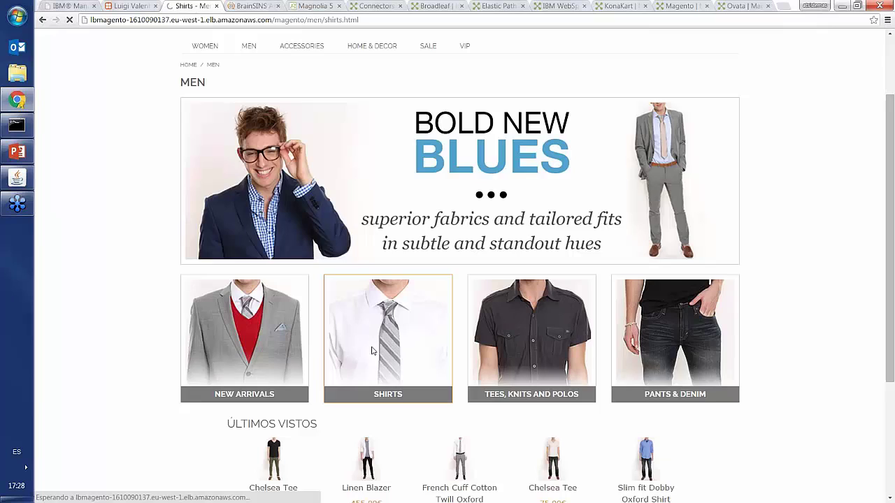
scroll(386, 225, "down", 1)
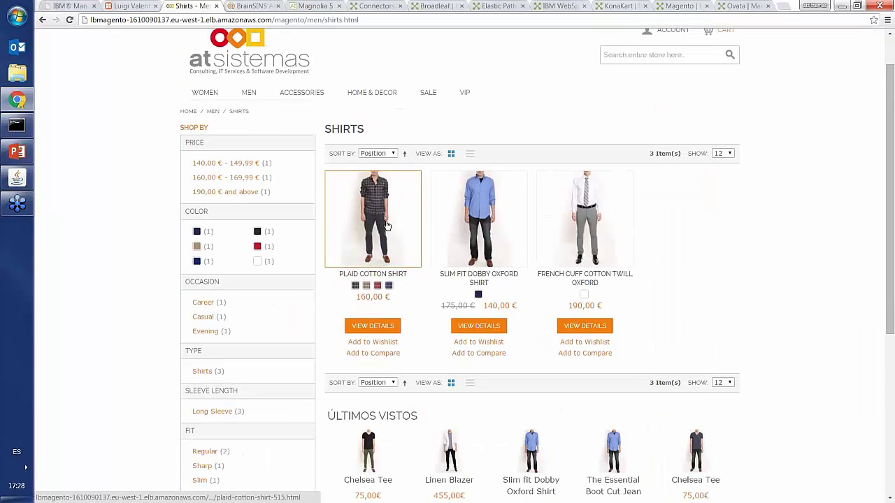
- Open the Plaid Cotton Shirt product page and scroll through its details
left_click(386, 225)
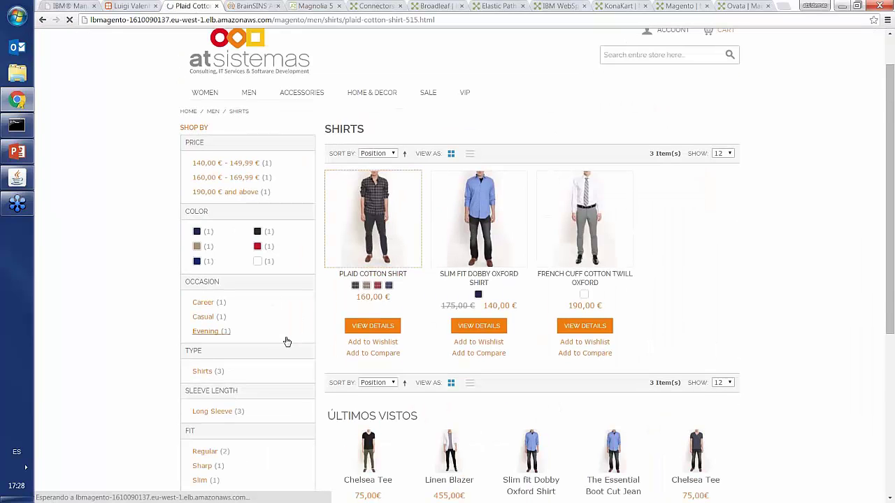
scroll(282, 297, "down", 4)
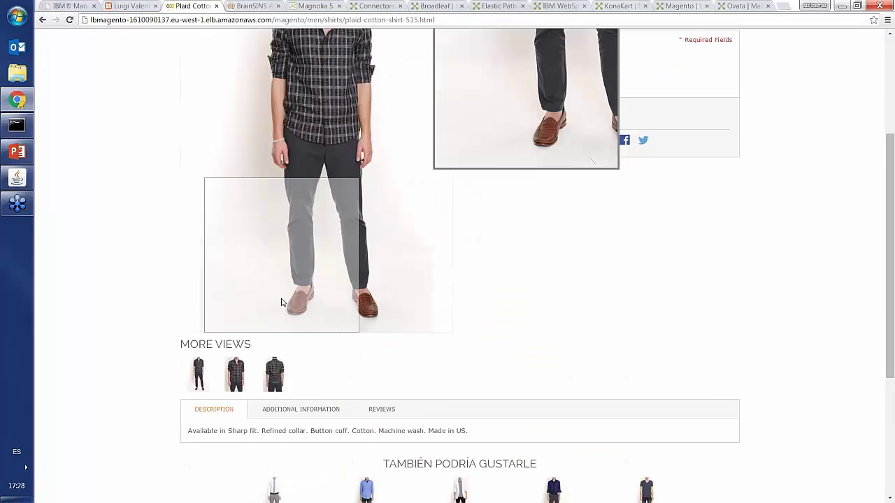
scroll(282, 302, "down", 2)
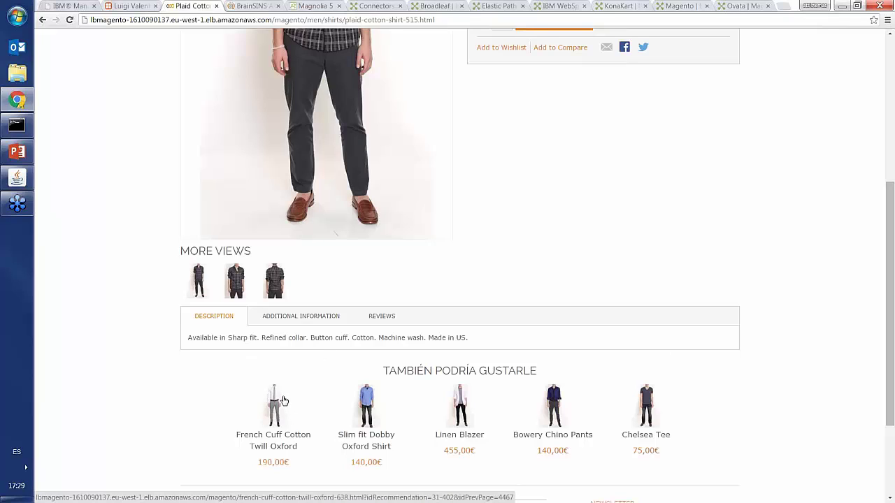
scroll(293, 404, "up", 4)
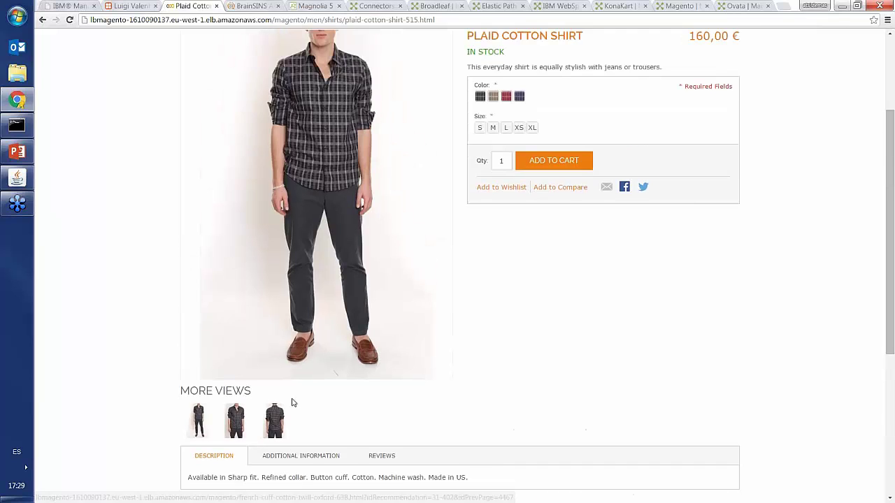
scroll(292, 397, "down", 4)
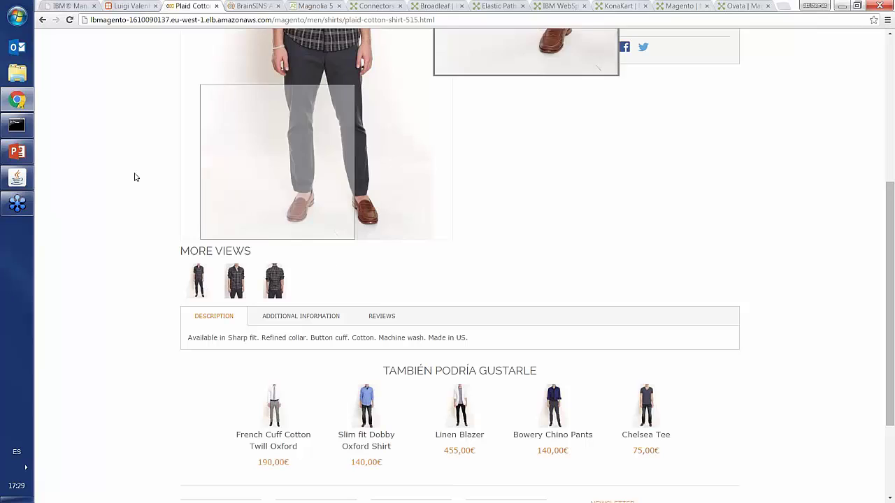
scroll(234, 374, "up", 3)
scroll(271, 337, "up", 2)
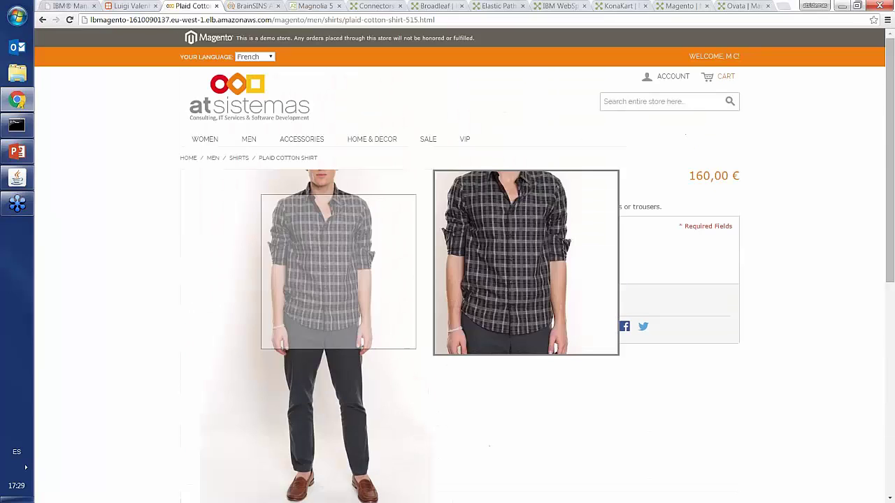
- Add the Plaid Cotton Shirt in red, size L, to the cart
left_click(568, 301)
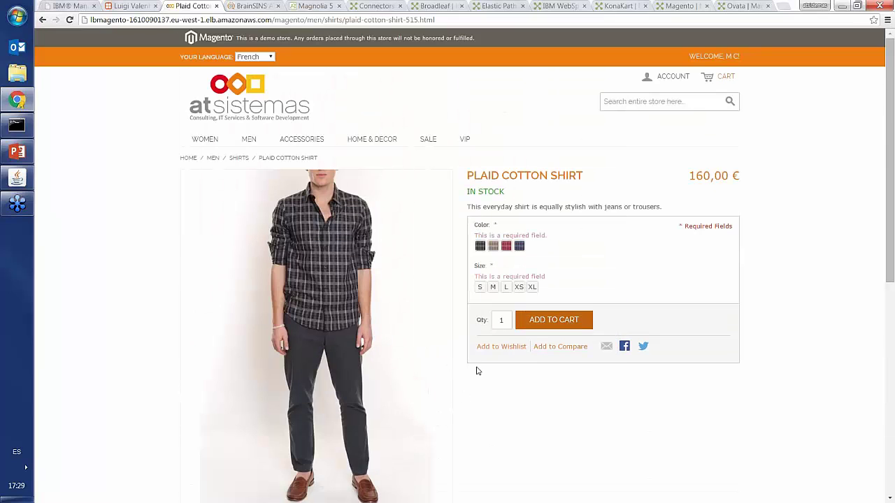
left_click(506, 245)
left_click(506, 287)
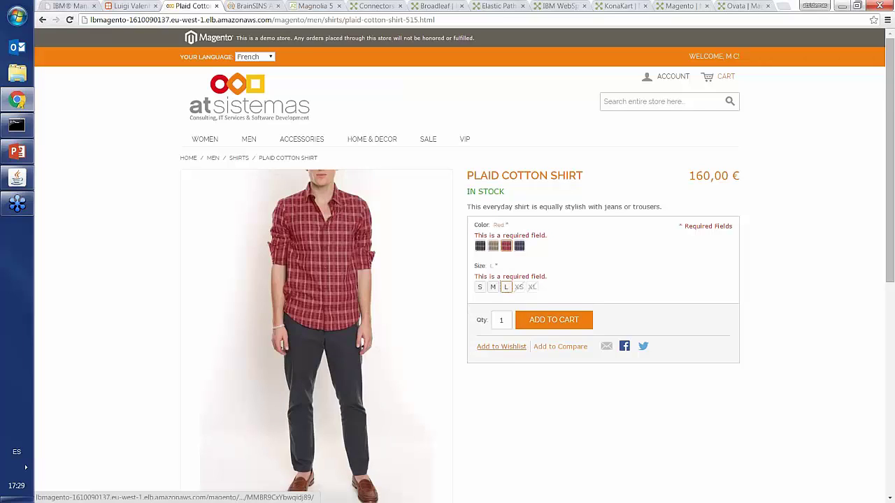
left_click(553, 323)
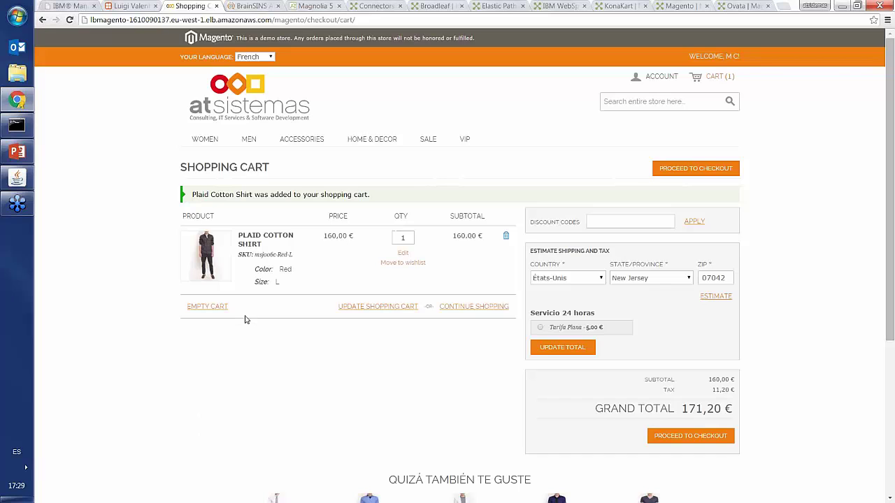
- Check the cart's 'Quizá también te guste' recommendations, then switch back to PowerPoint slide 14
scroll(244, 320, "down", 2)
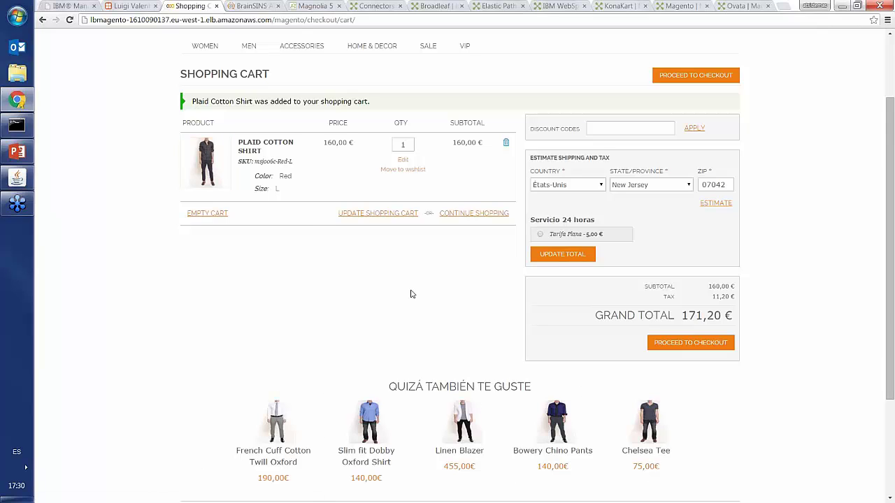
scroll(289, 272, "up", 3)
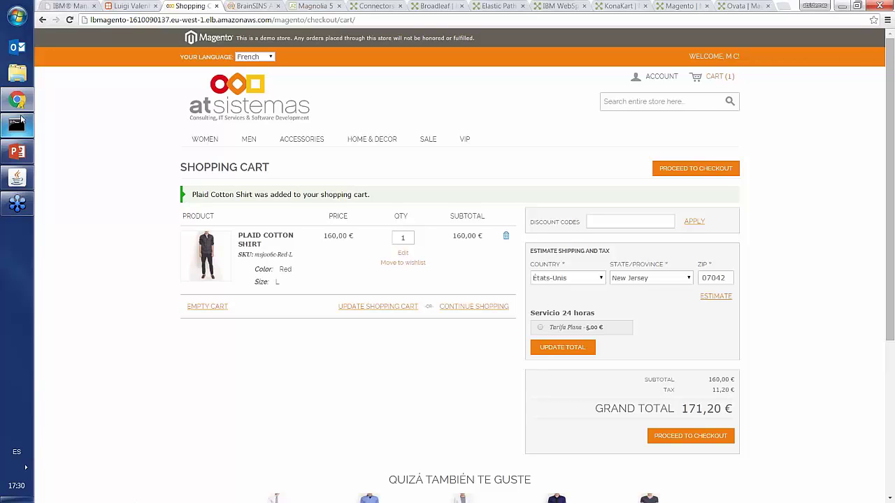
left_click(17, 154)
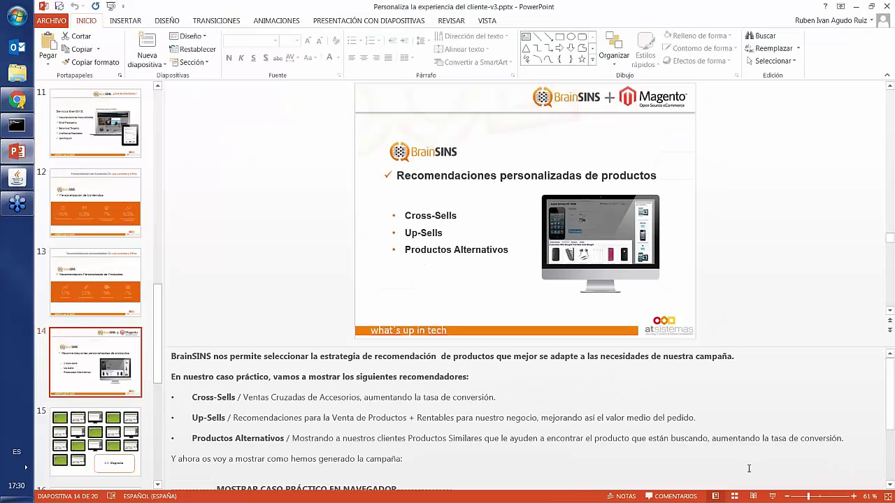